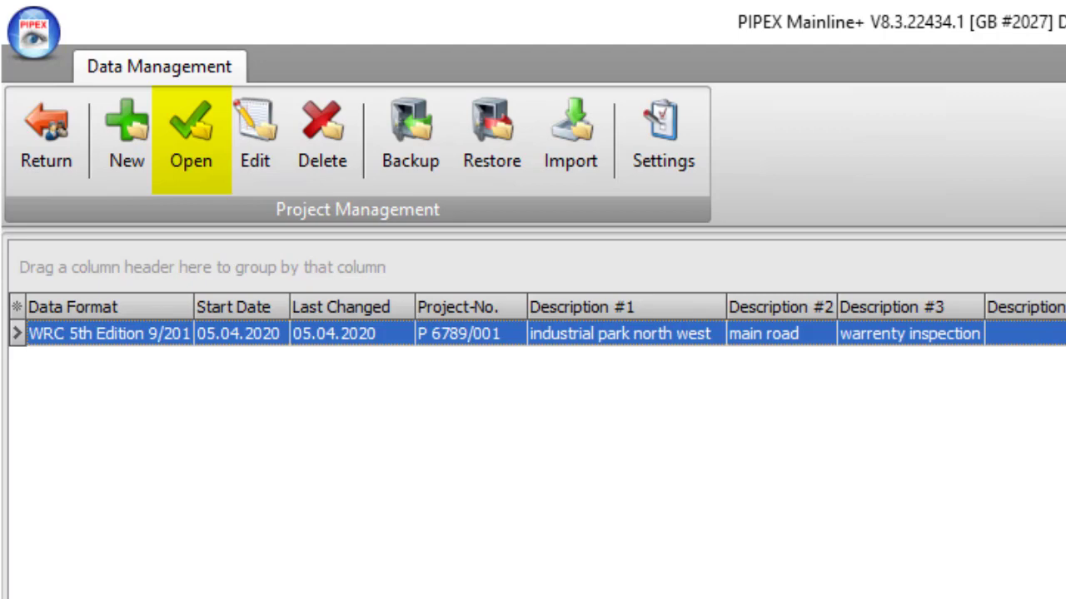
Open the industrial park north west project and create a CCTV-inspection task for a mainline pipe conduit running from manhole to manhole
double_click(149, 346)
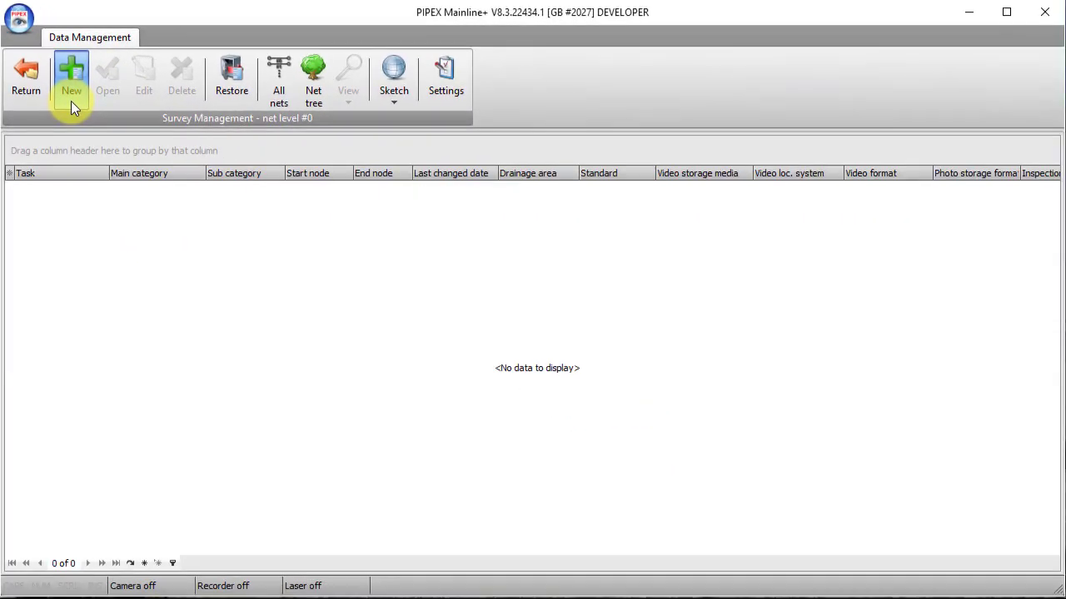
click(71, 101)
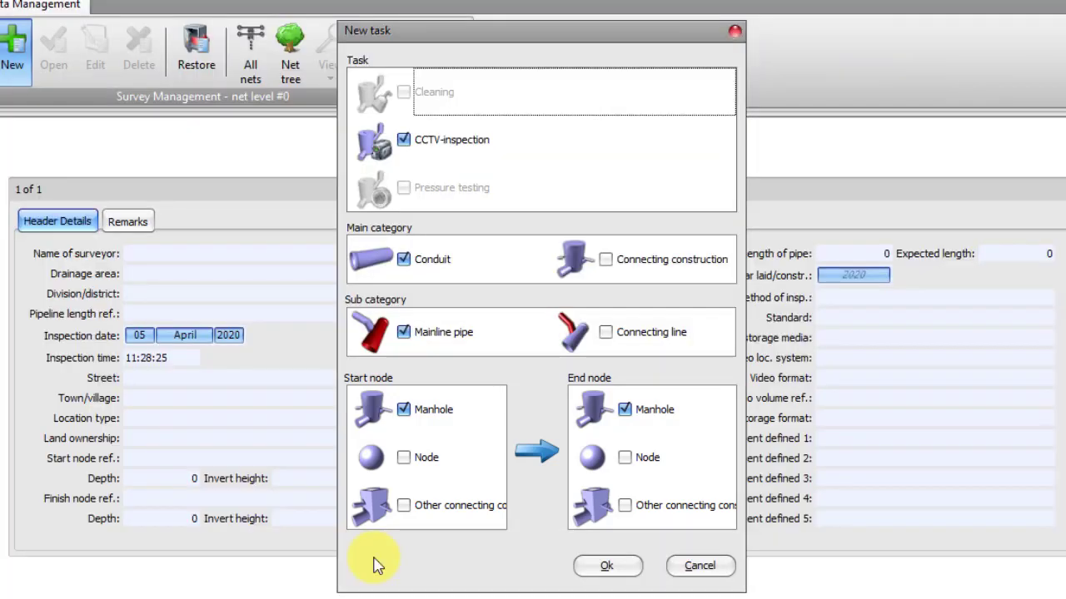
click(605, 567)
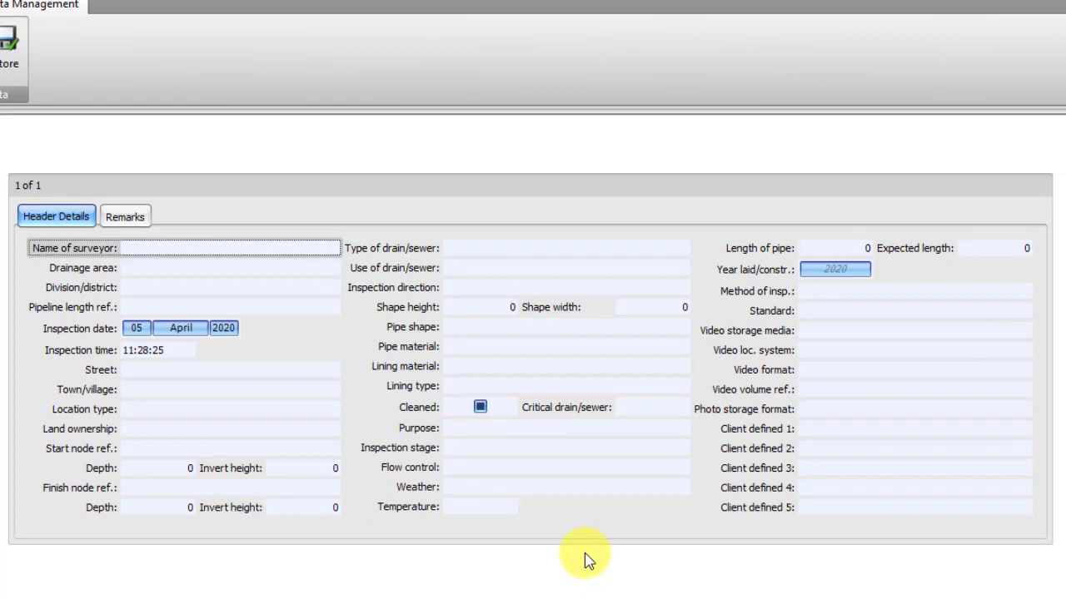
click(308, 252)
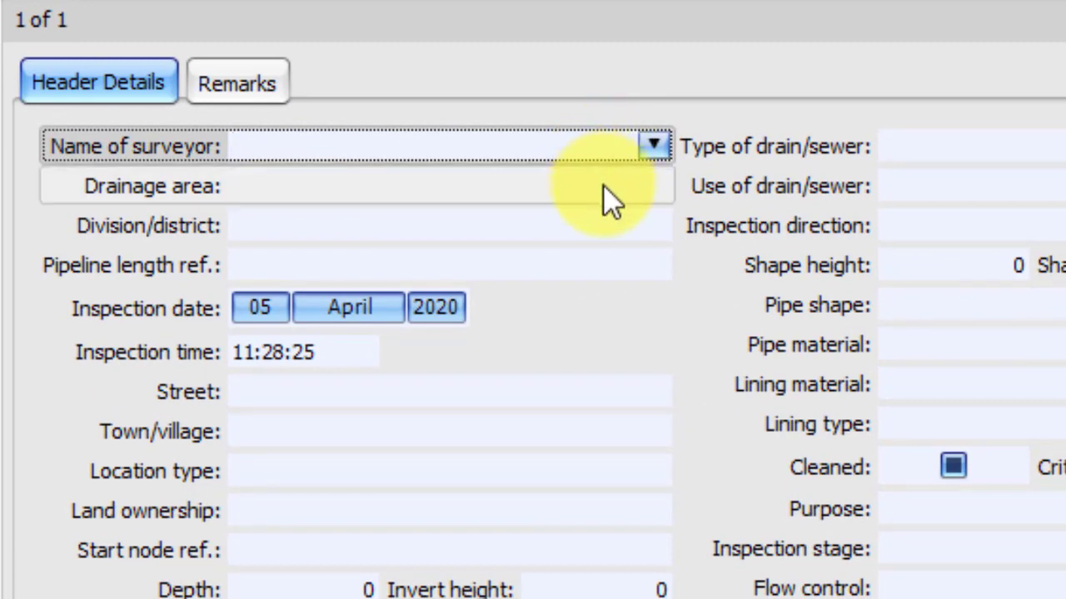
key(Tab)
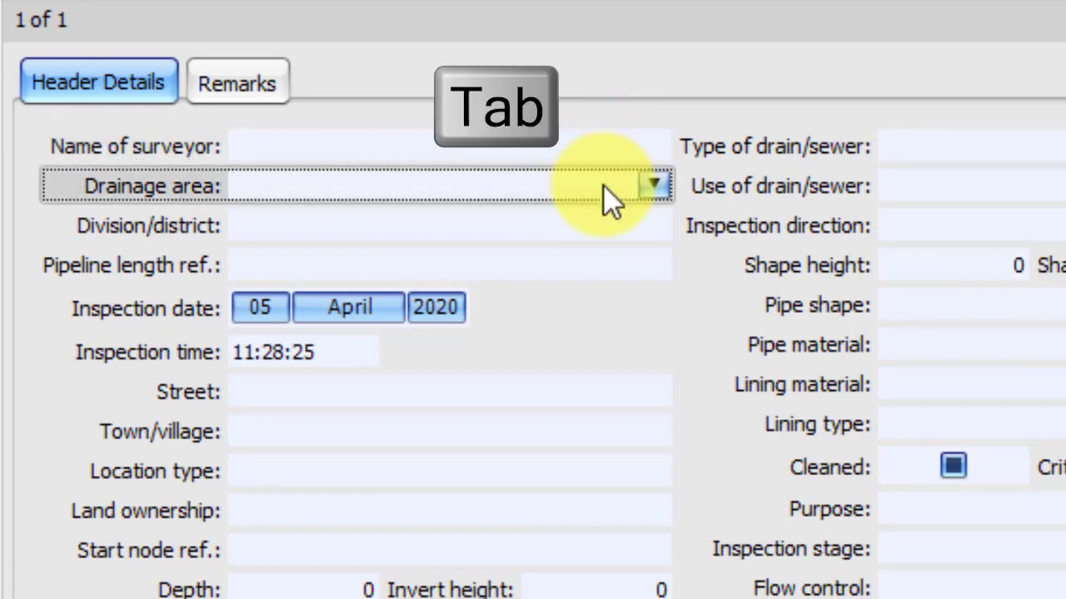
key(Tab)
key(Tab)
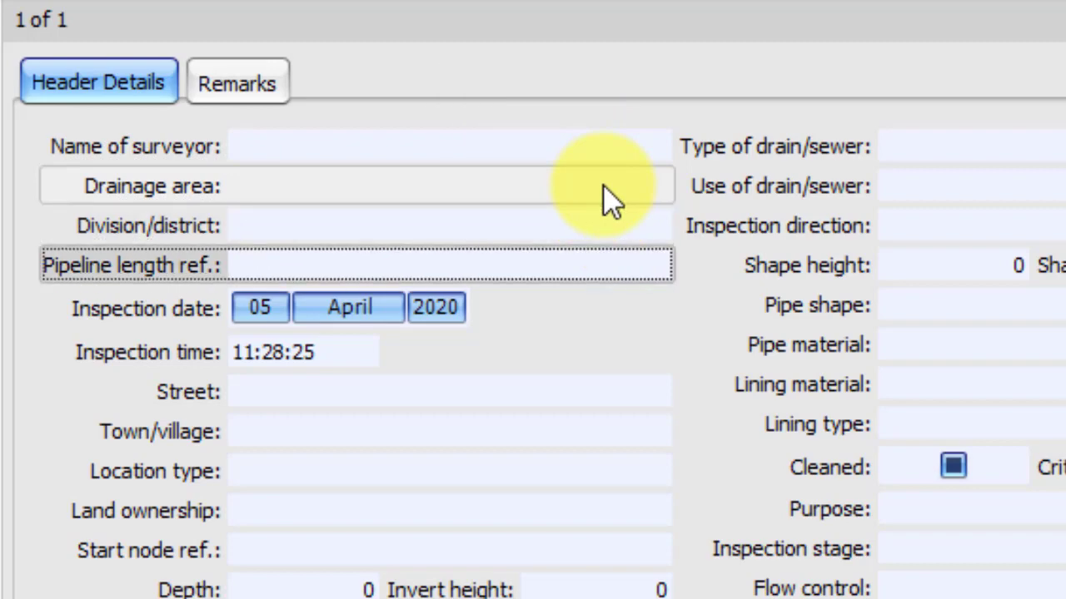
key(shift+Tab)
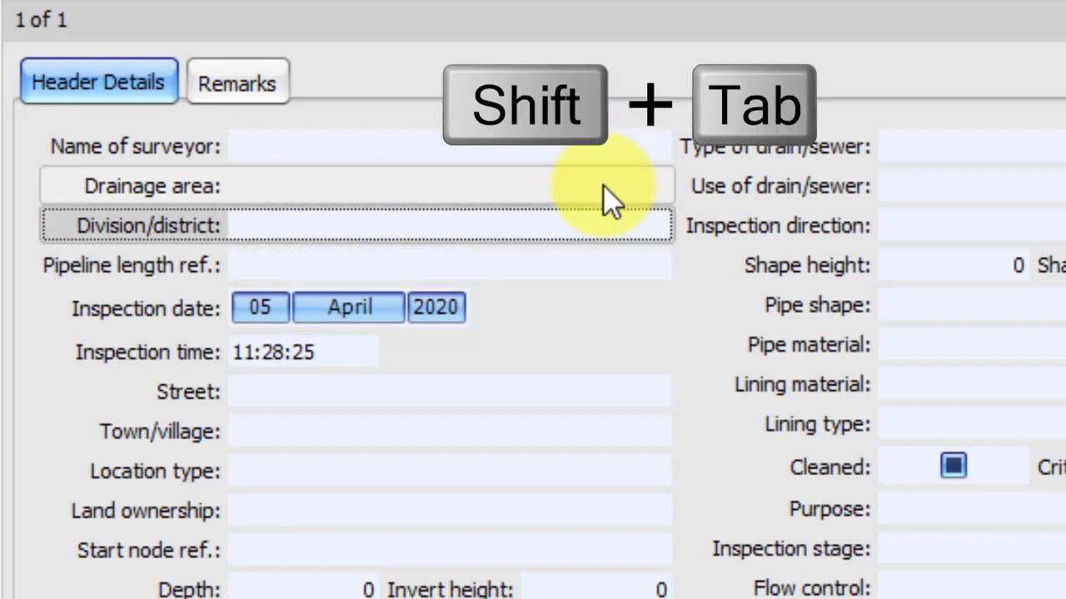
key(shift+Tab)
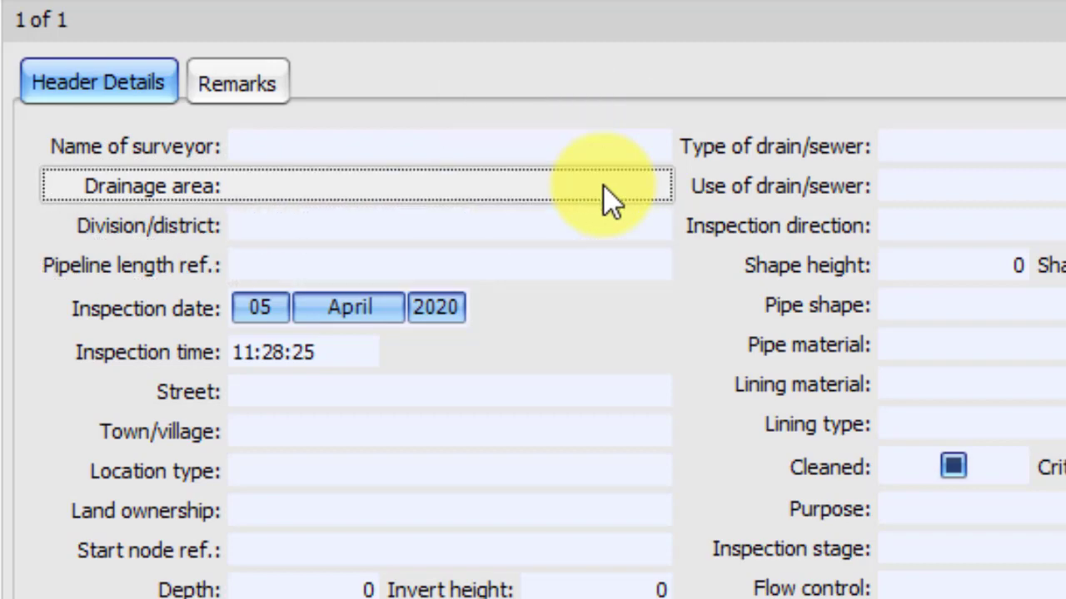
key(shift+Tab)
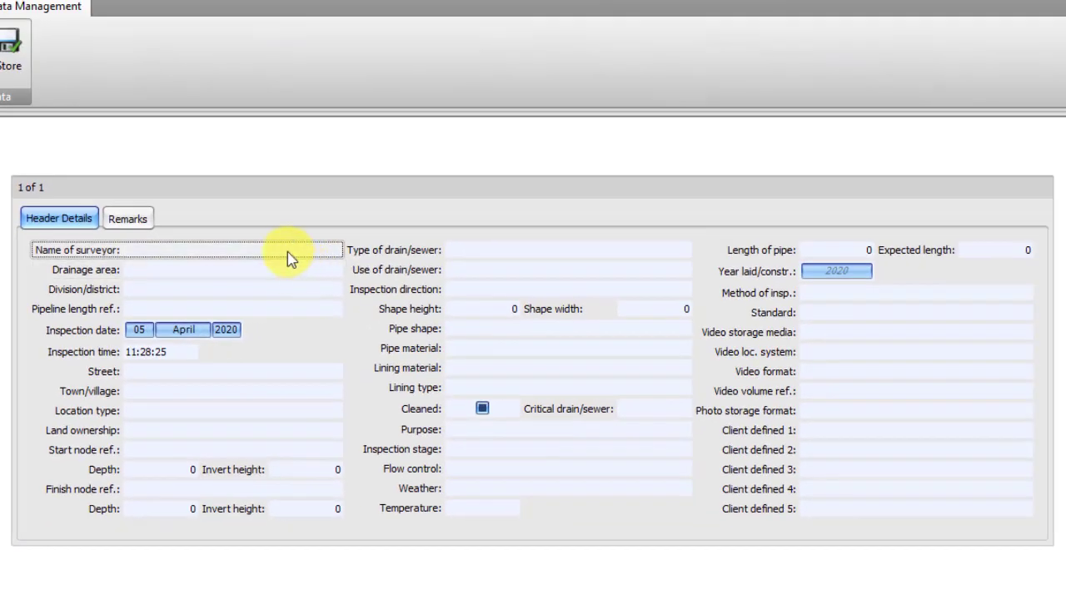
Enter the surveyor's name in the header details and set the start node's invert height to 123,5
click(287, 251)
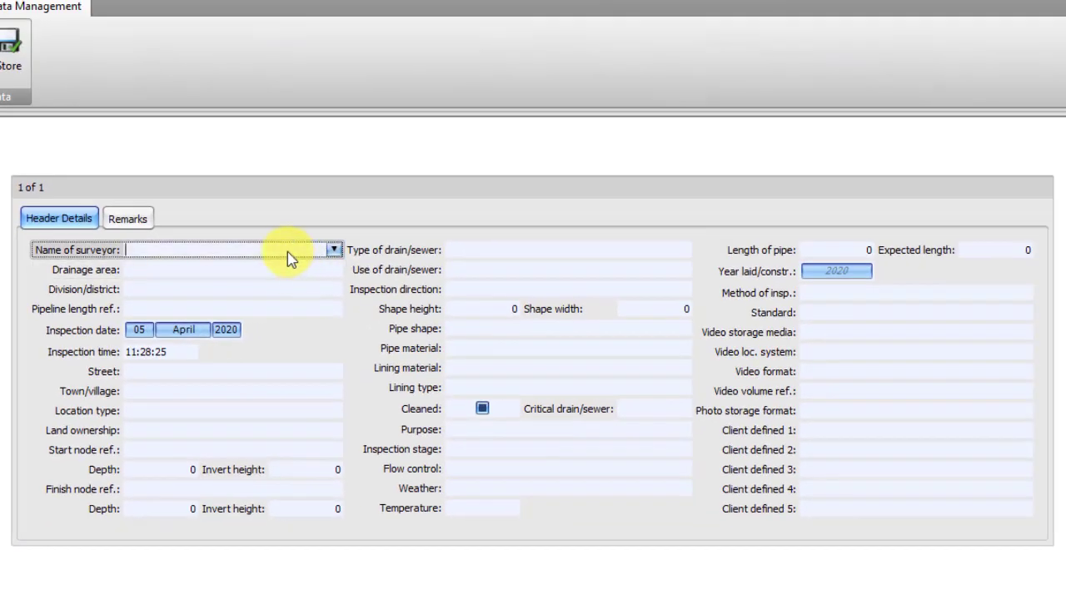
text(ABC)
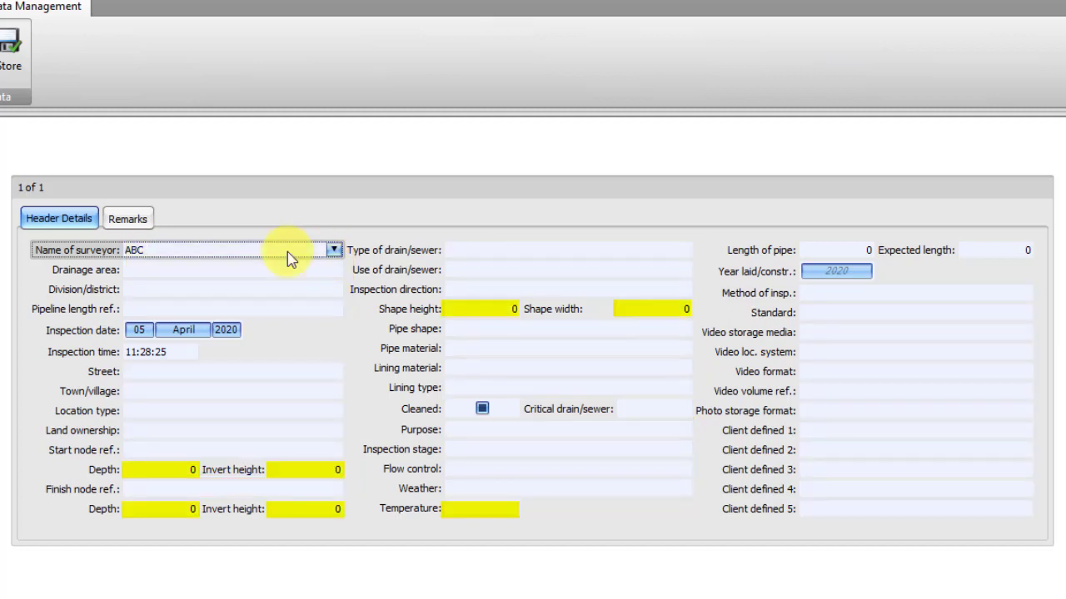
click(326, 476)
text(123,5)
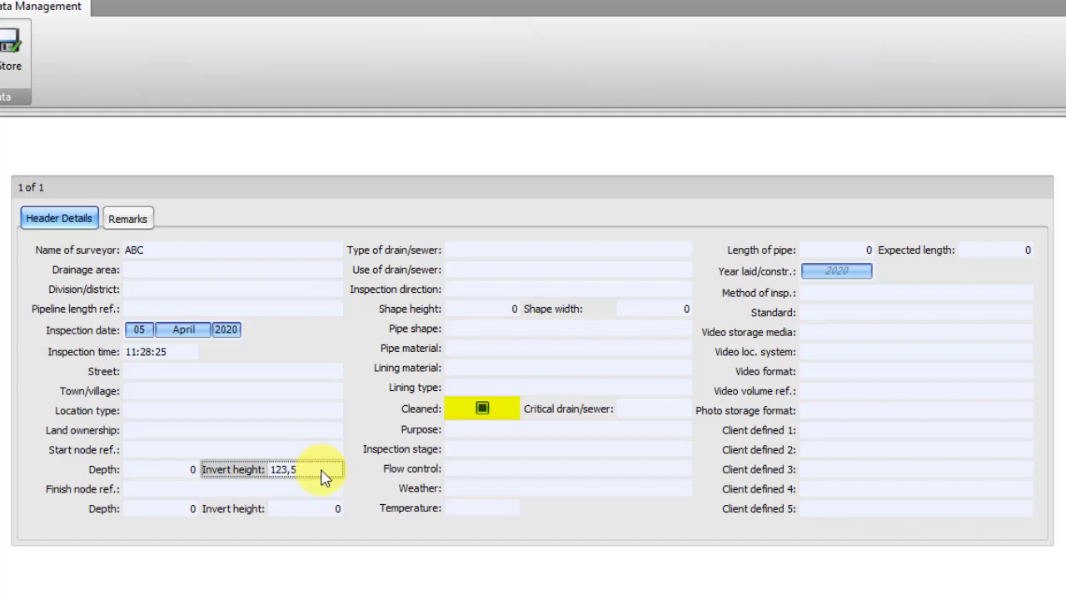
key(Tab)
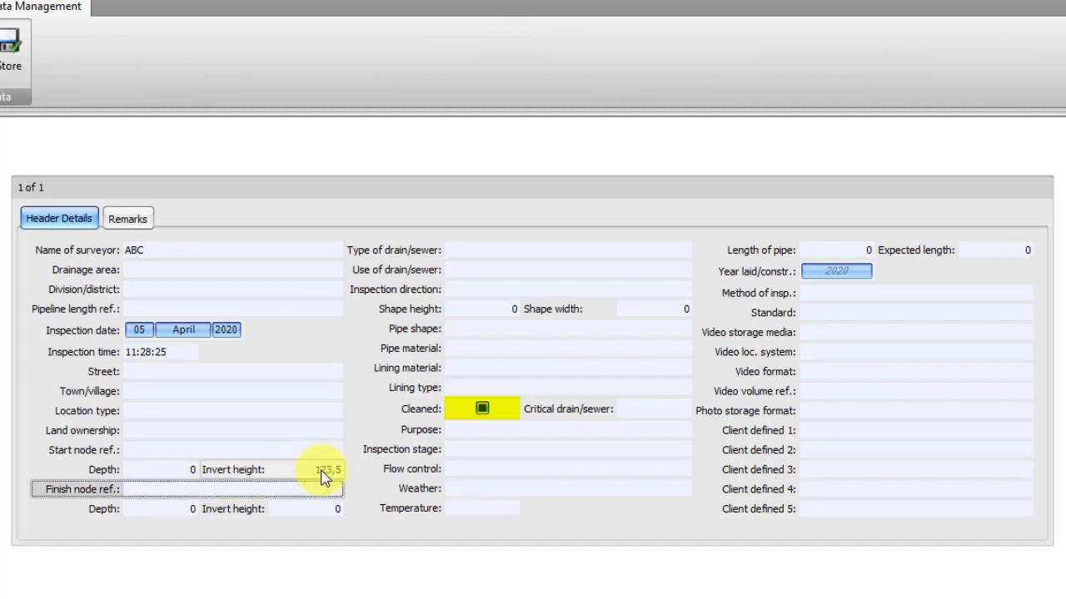
Mark the pipe as cleaned in the header details
click(482, 408)
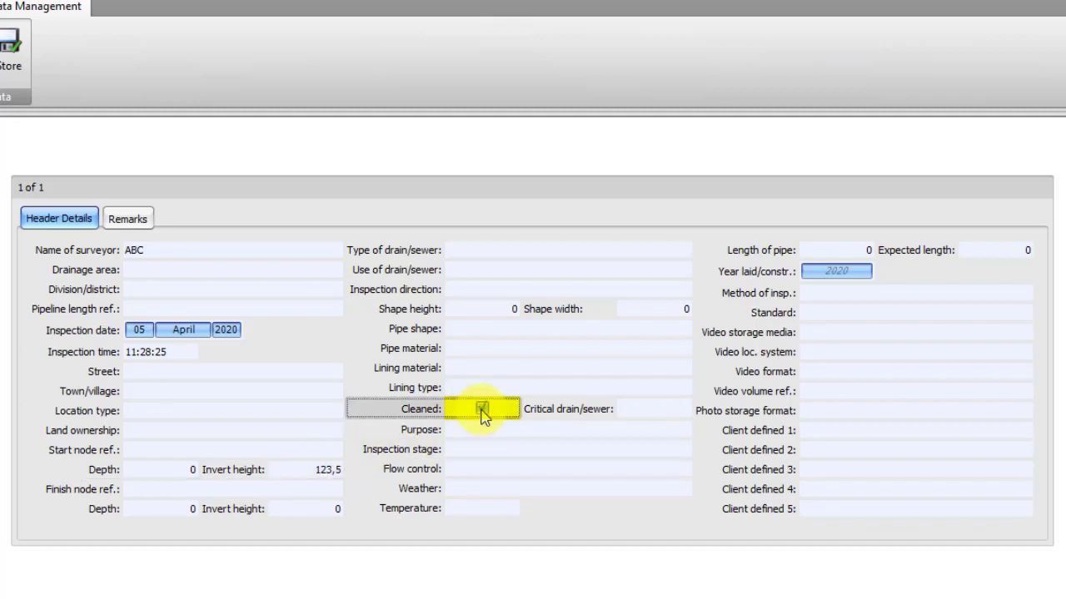
key(space)
key(space)
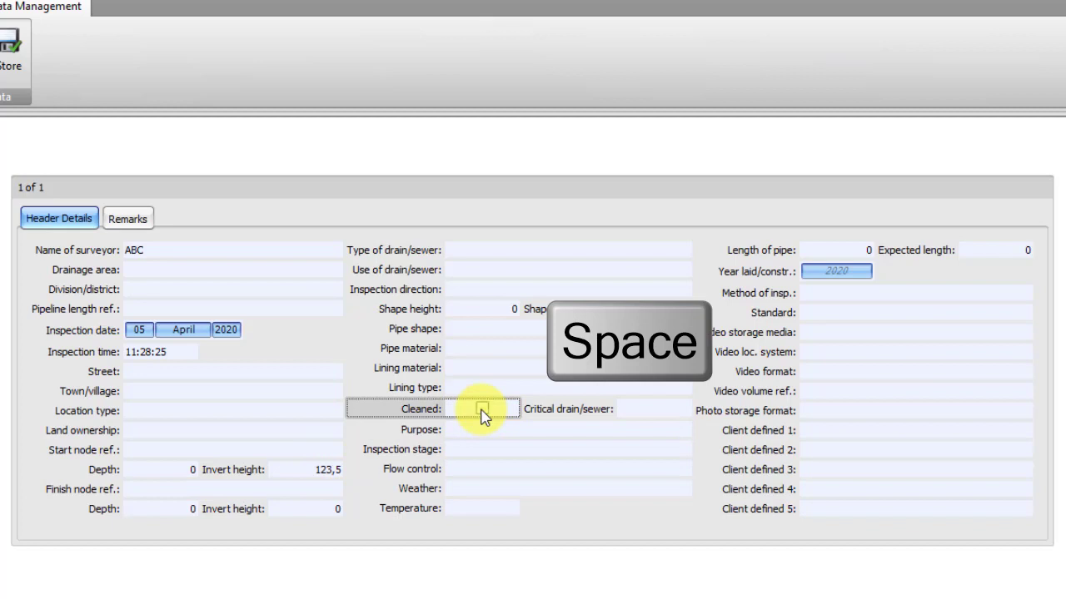
key(space)
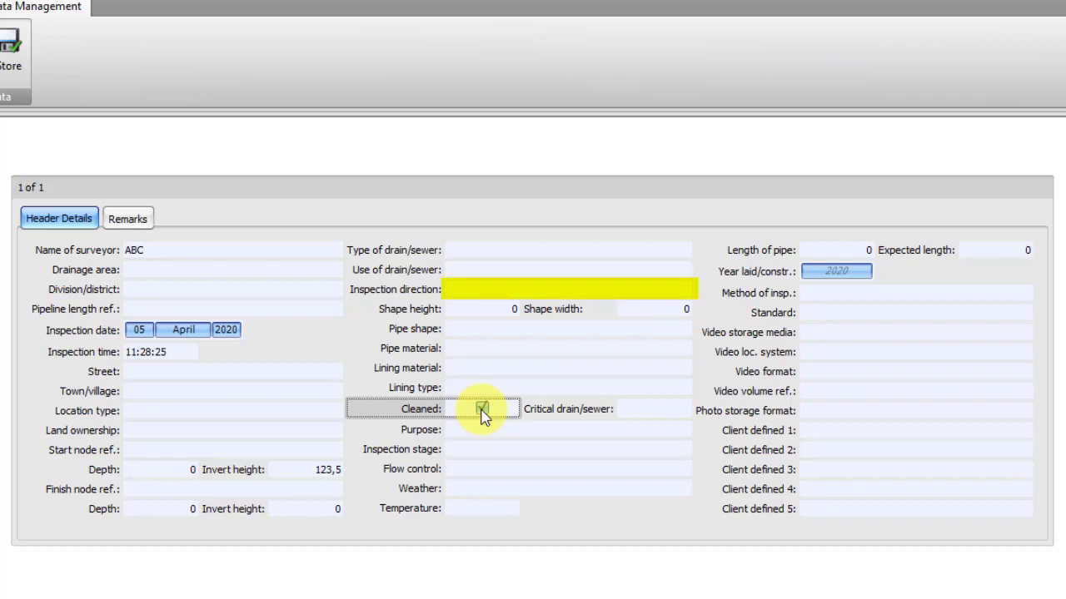
Set the inspection direction to Survey downstream
click(566, 291)
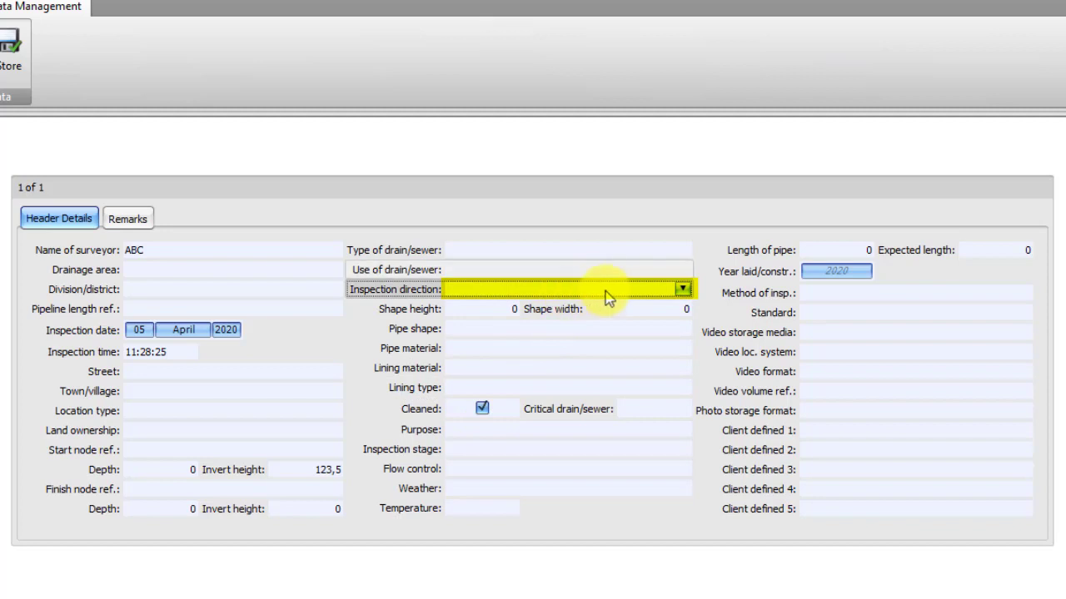
click(683, 288)
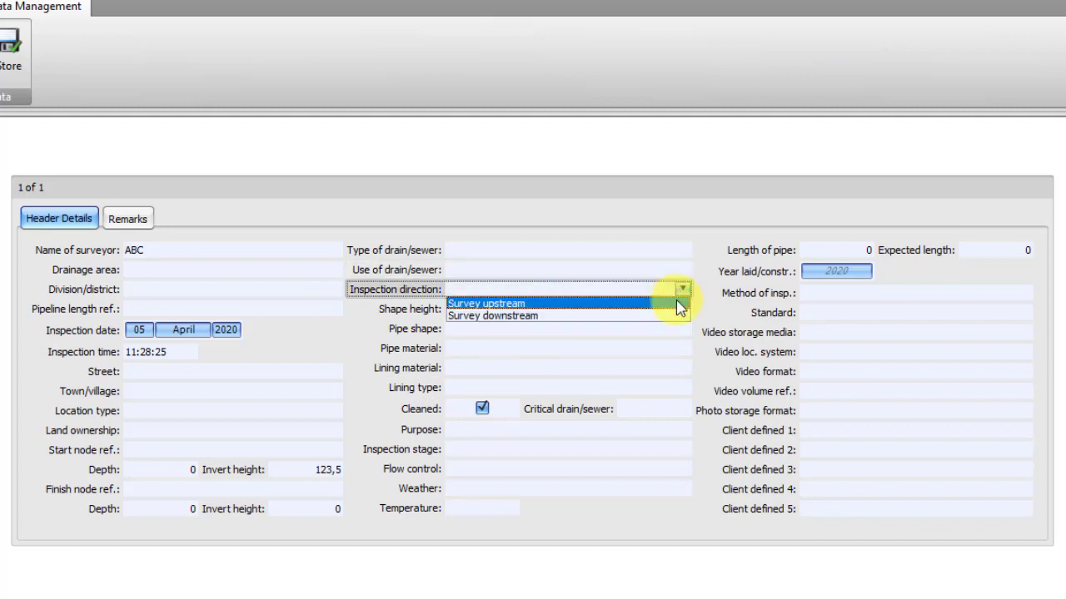
click(679, 304)
click(683, 289)
click(674, 316)
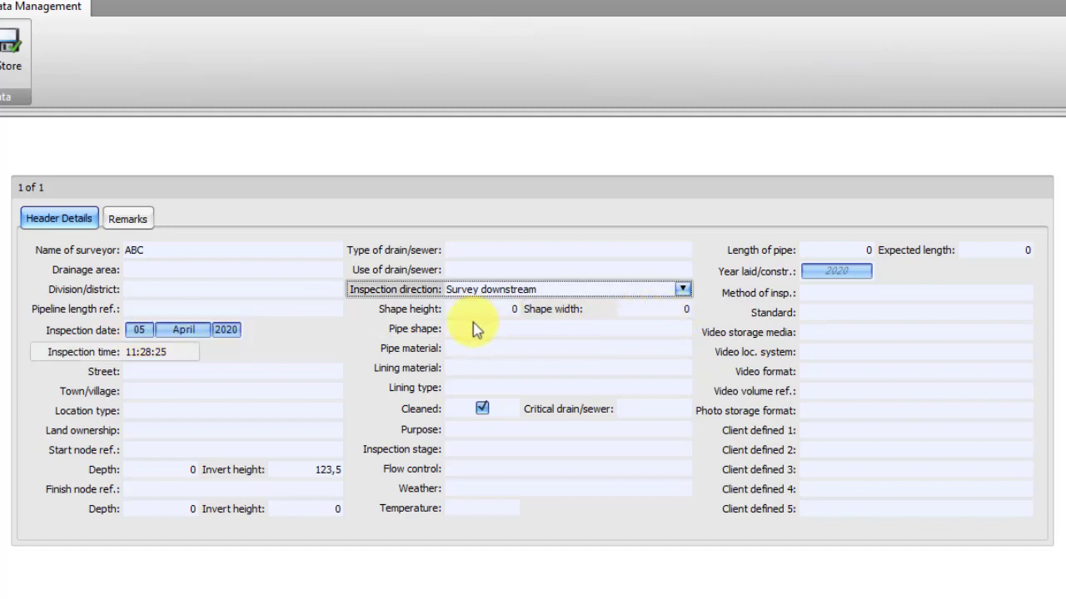
Examine the available choices for the type of drain/sewer and the pipe shape without selecting any
click(143, 333)
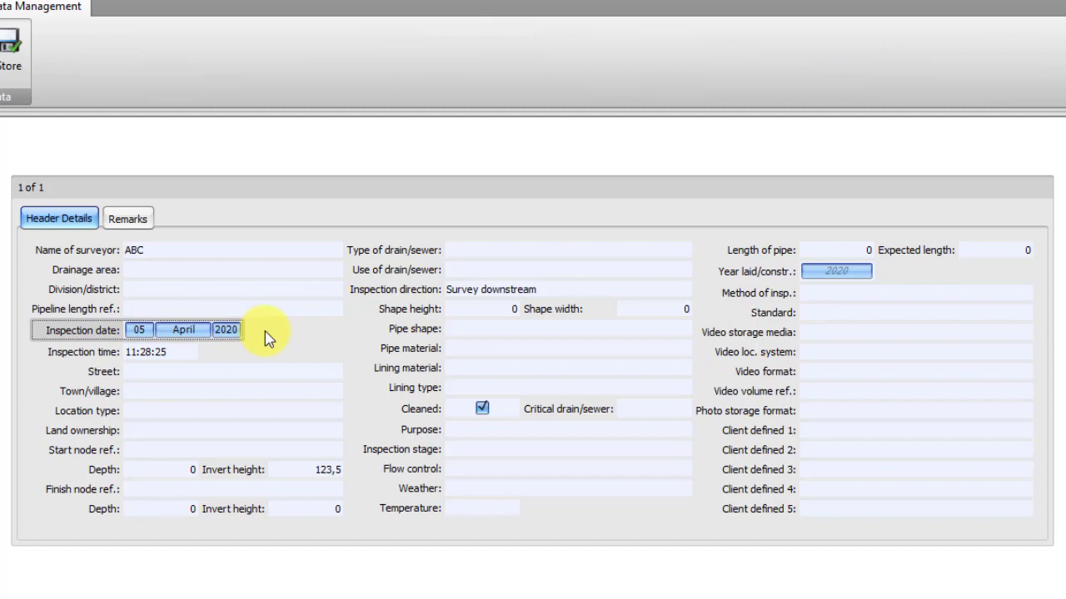
click(577, 252)
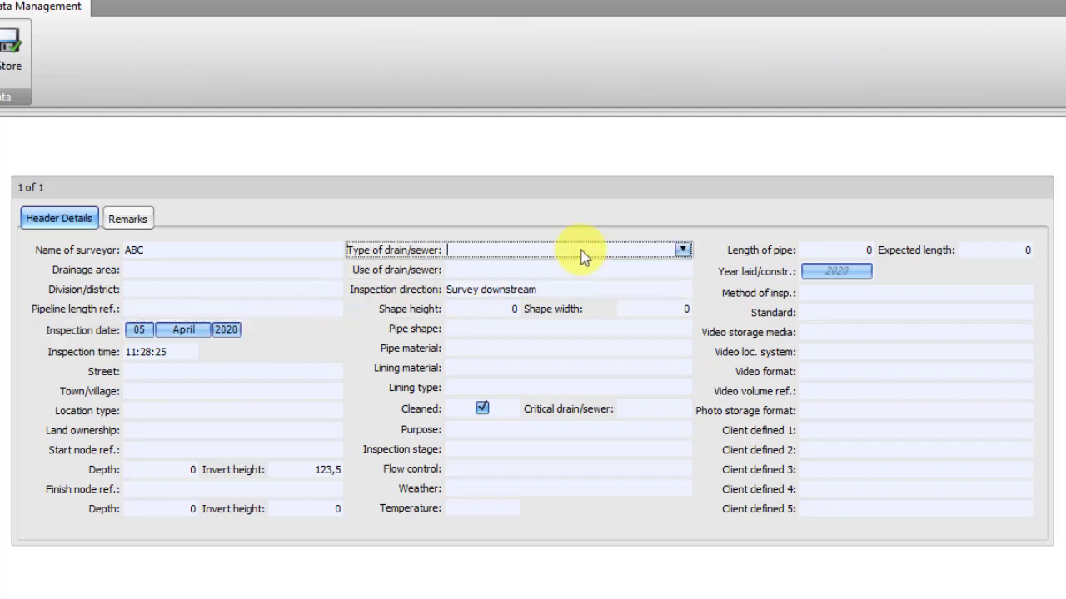
click(681, 252)
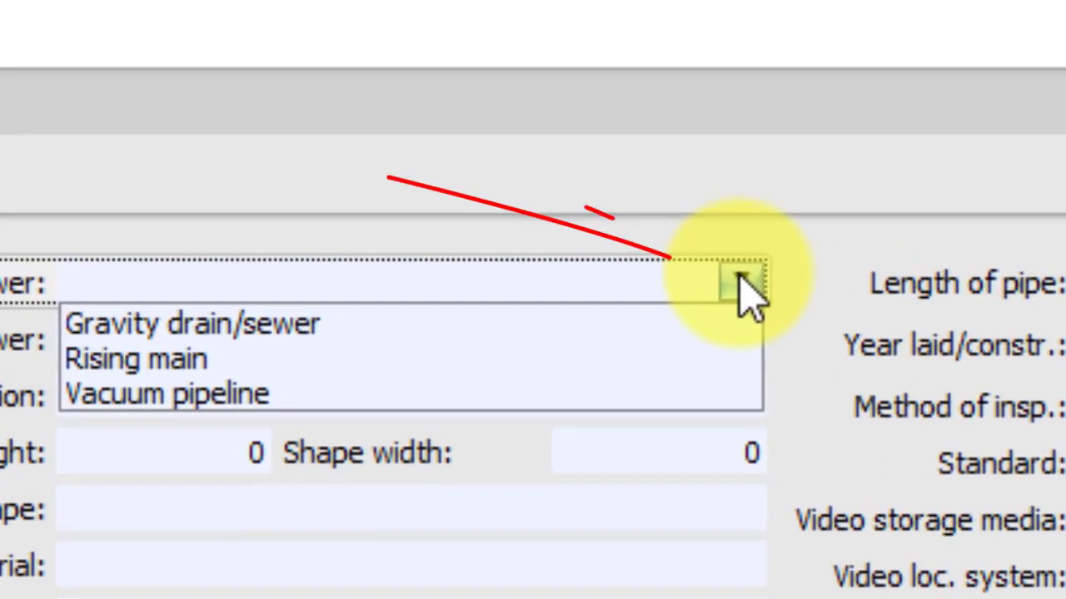
key(Down)
key(Down)
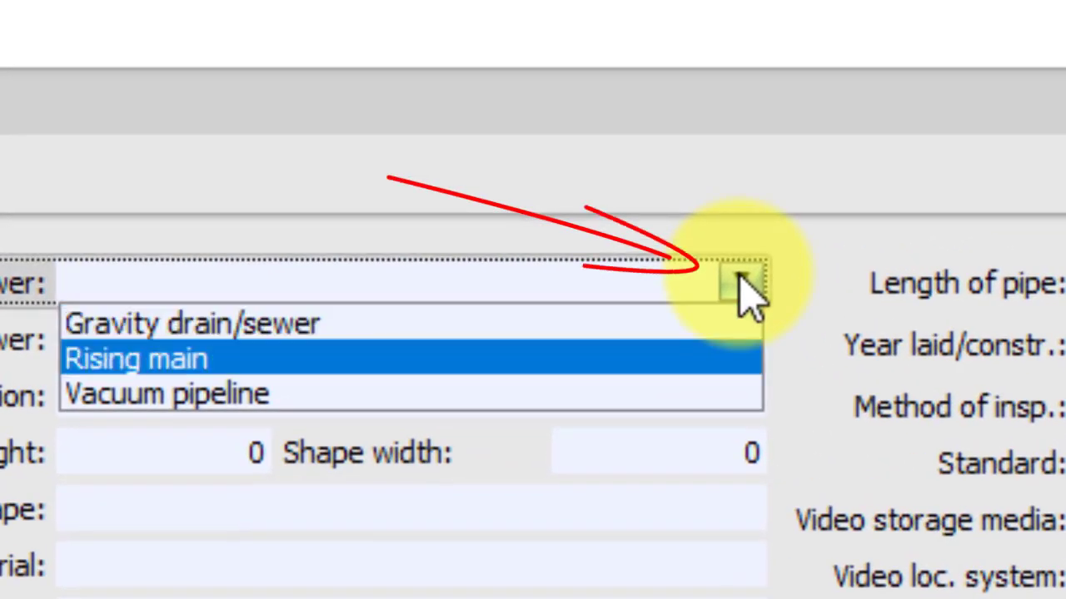
click(697, 288)
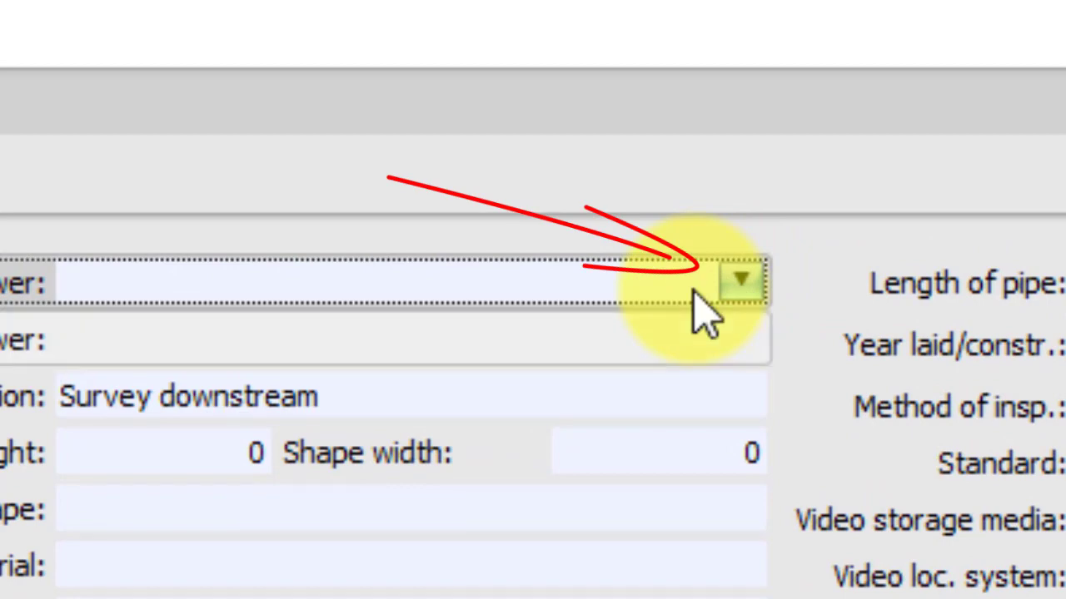
click(688, 343)
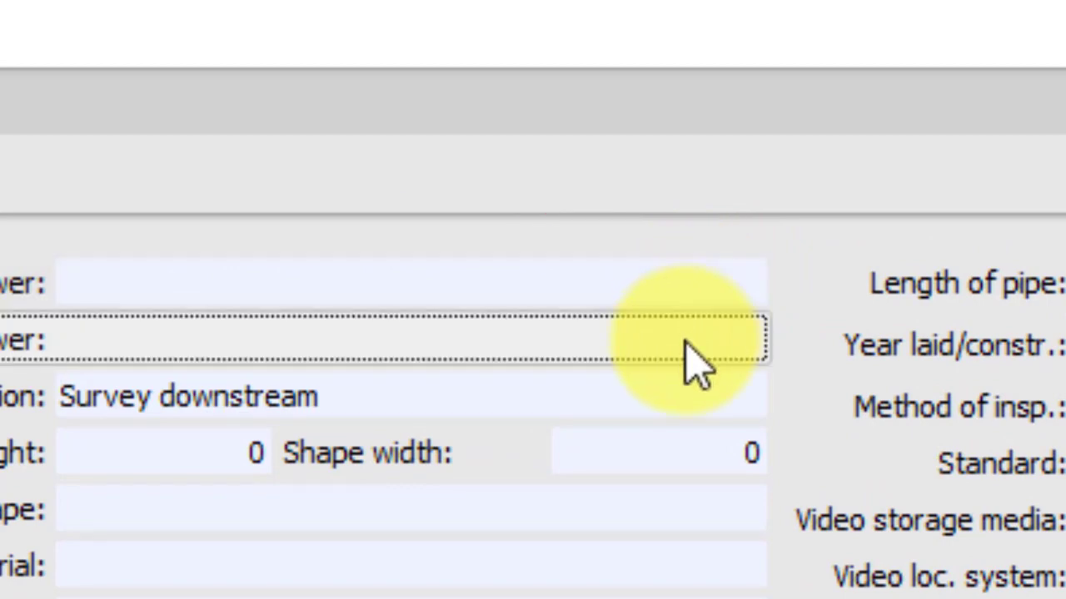
click(687, 530)
click(738, 507)
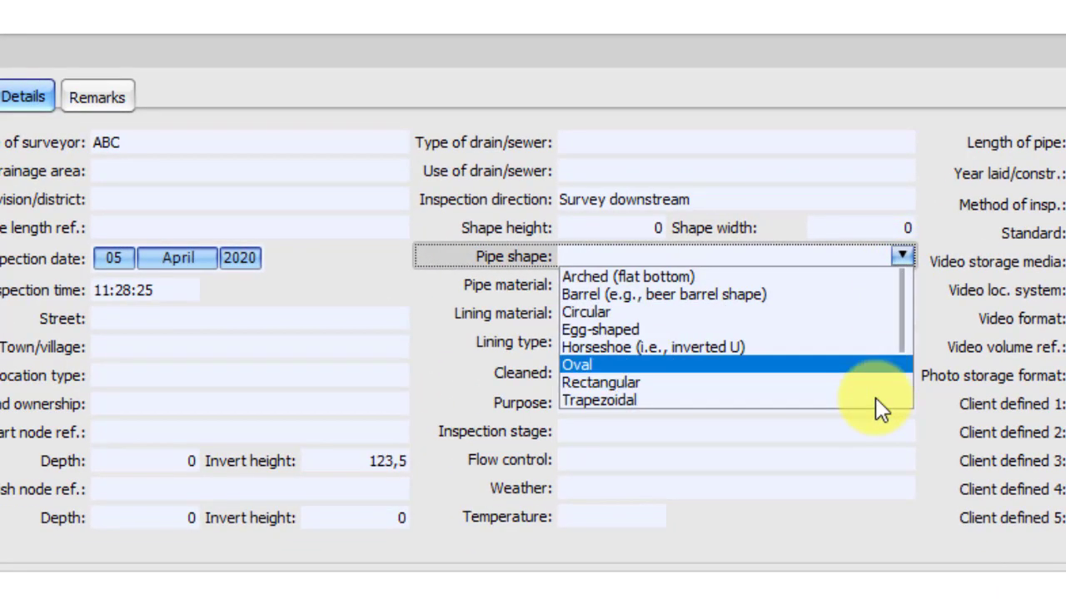
click(870, 260)
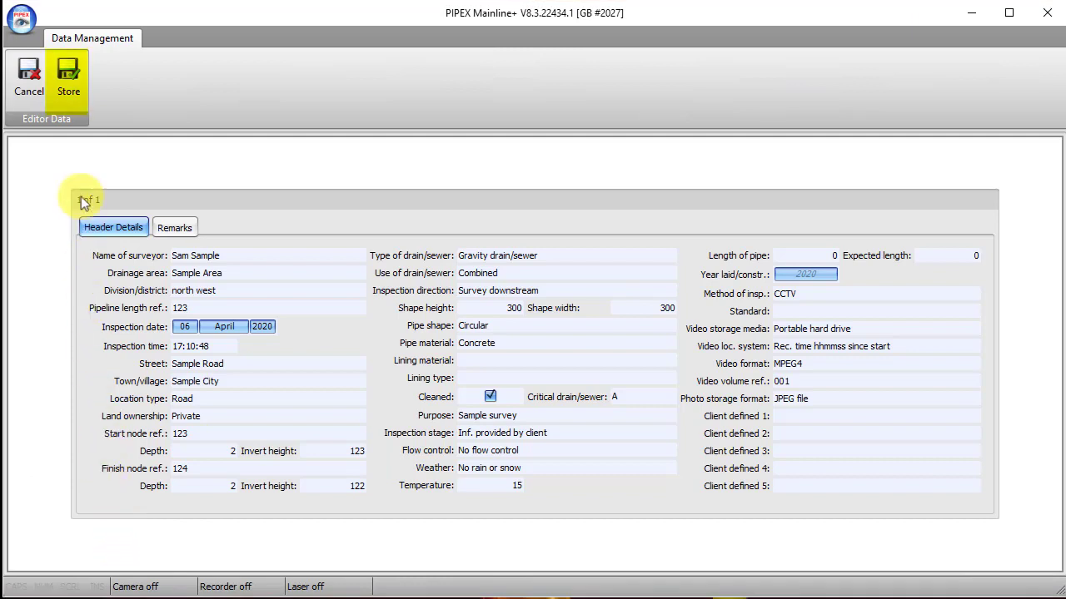
Store the survey with its completed header details
click(71, 98)
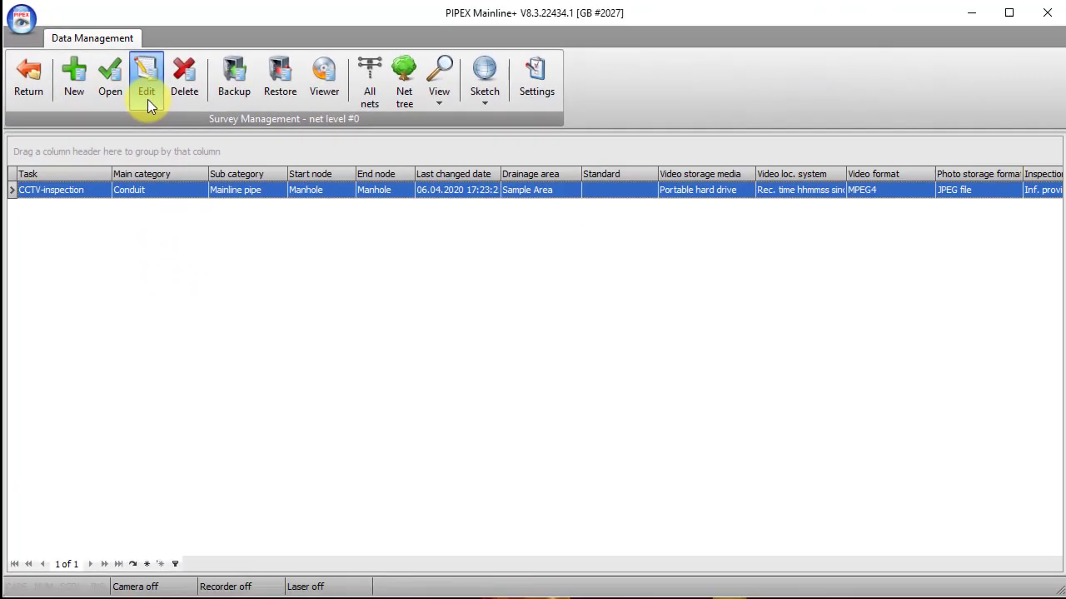
click(191, 128)
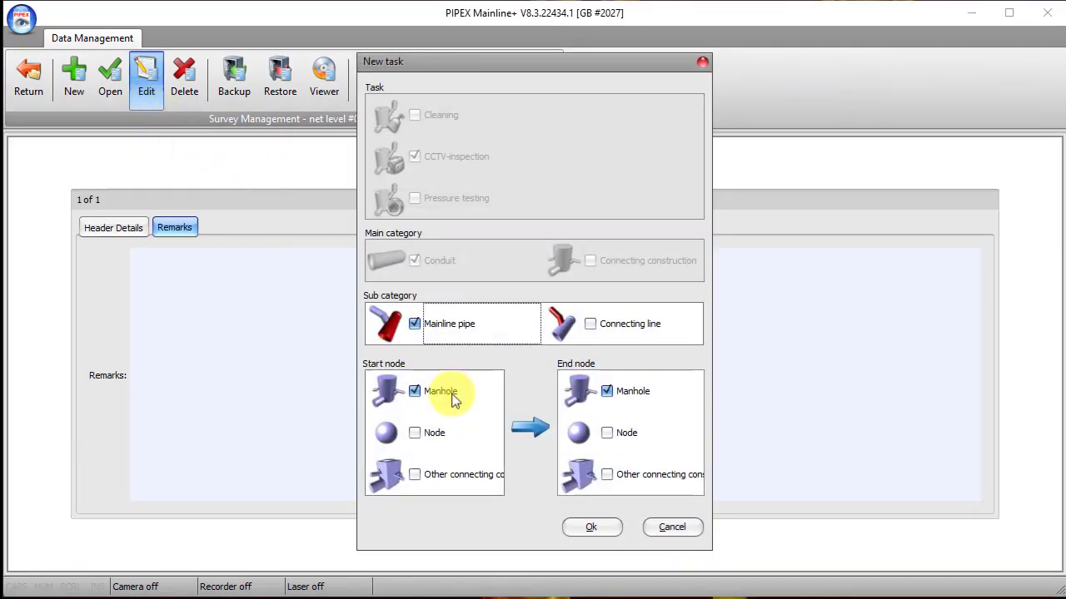
click(593, 530)
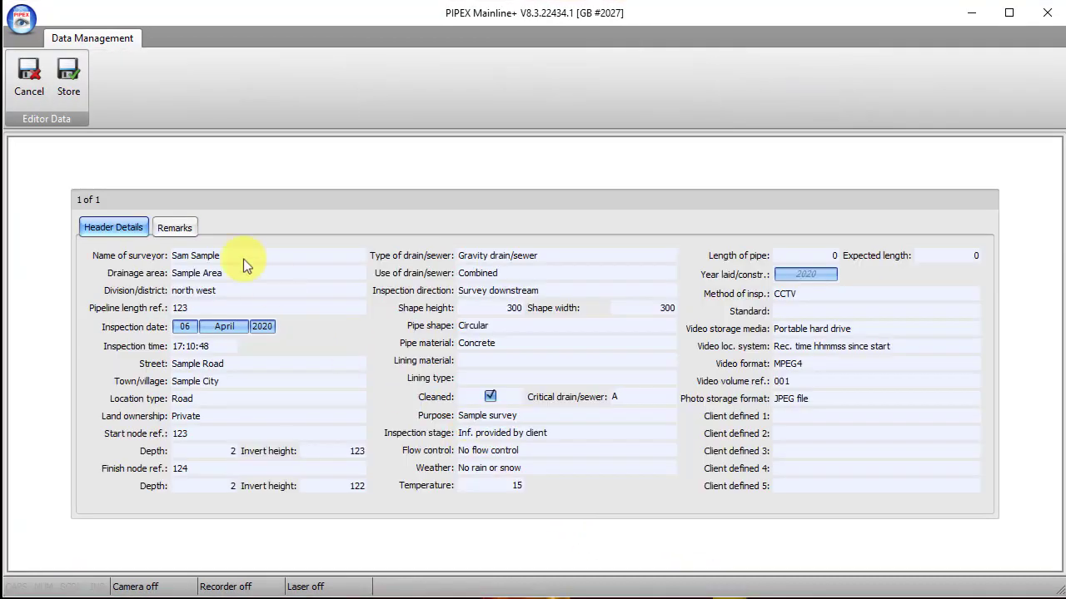
click(32, 91)
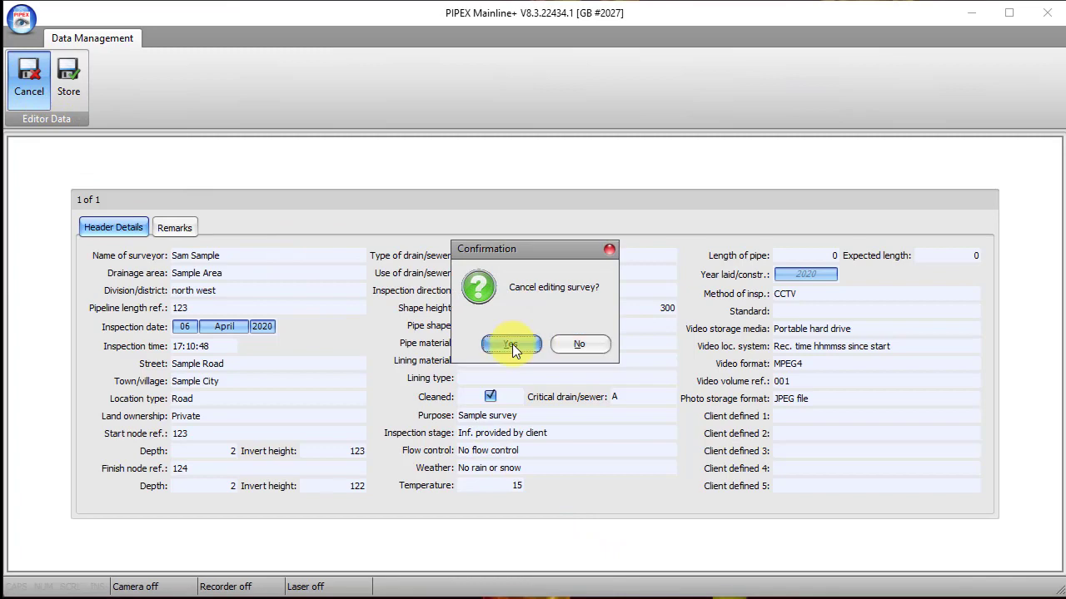
click(508, 344)
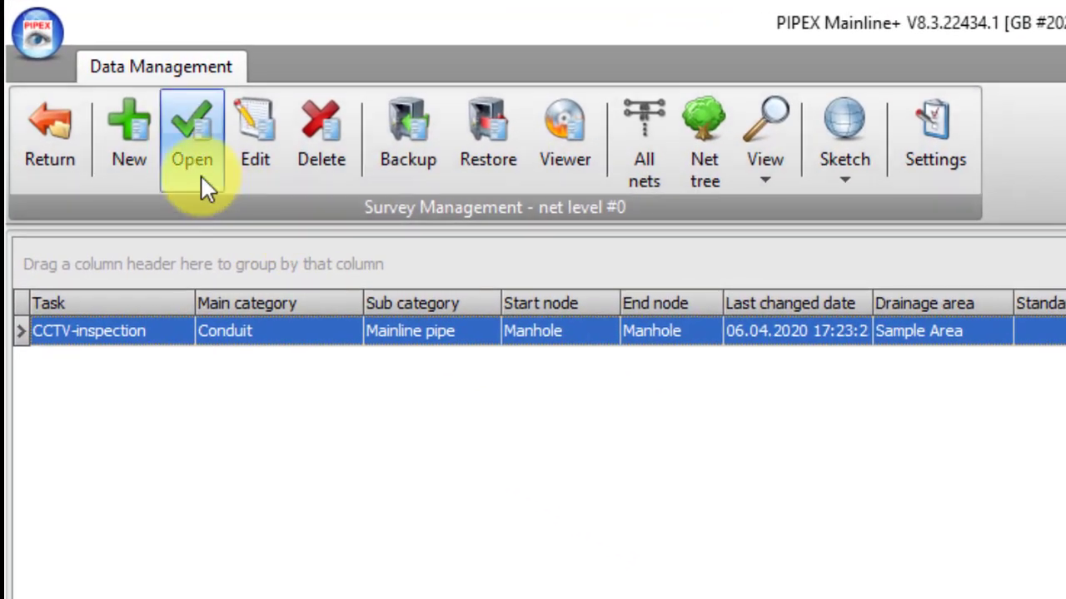
Open the stored CCTV-inspection survey of the mainline pipe
click(200, 175)
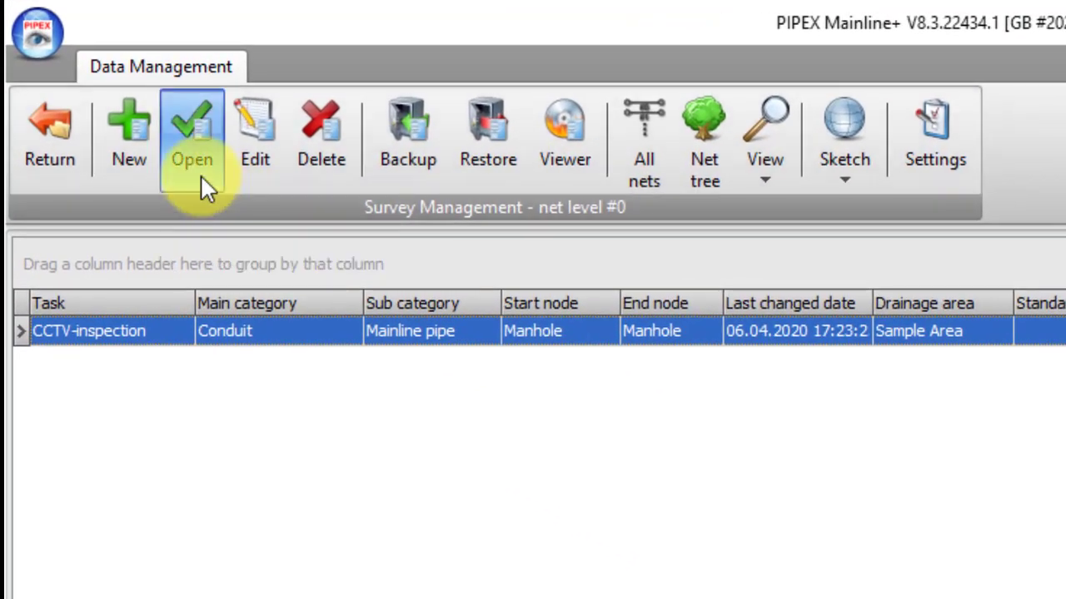